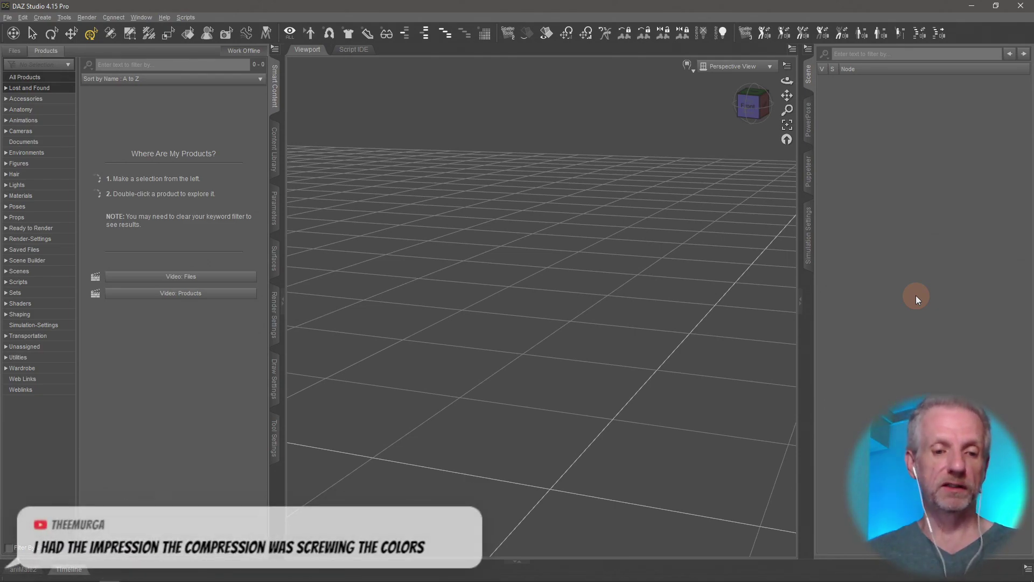
Show the Timeline panel and shorten it so the viewport above grows taller
{"action": "left_click", "coordinate": [73, 570]}
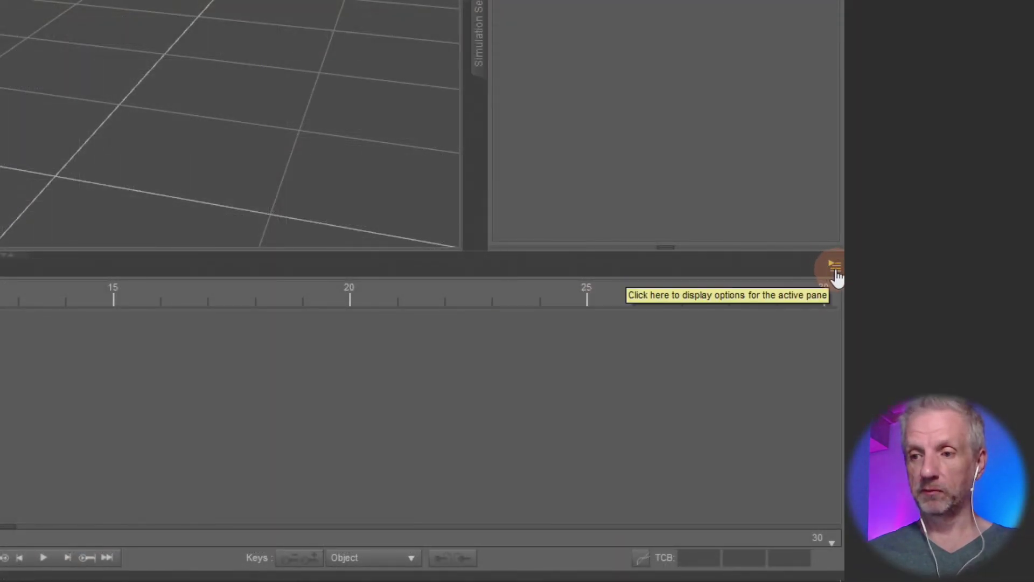
{"action": "left_click", "coordinate": [1026, 388]}
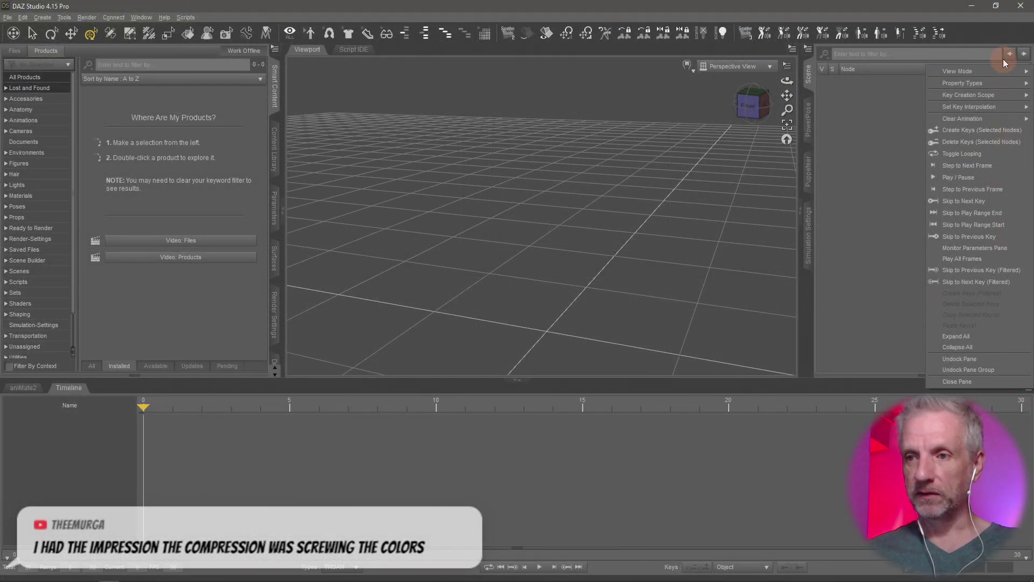
{"action": "mouse_move", "coordinate": [958, 72]}
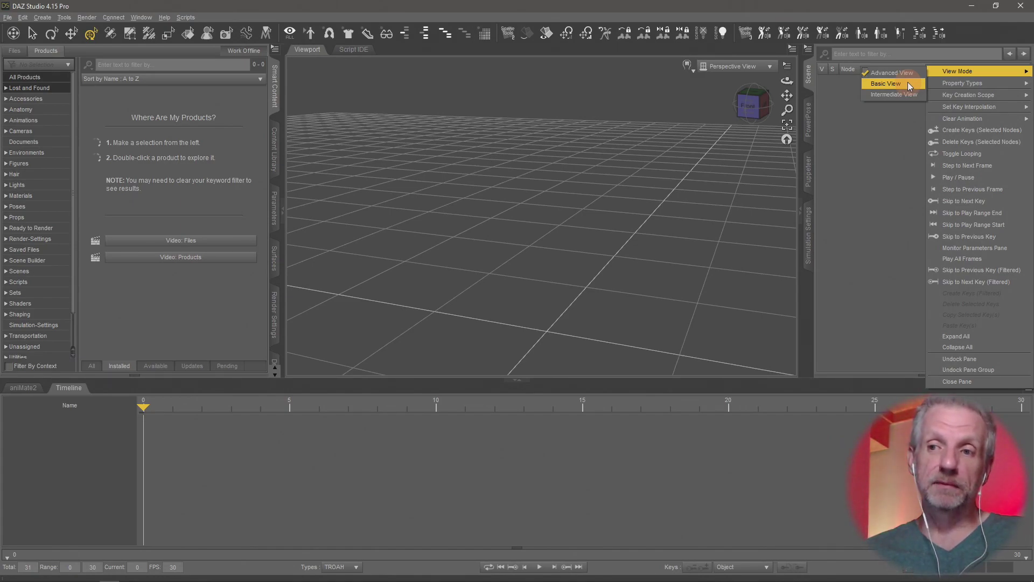
{"action": "left_click", "coordinate": [880, 8]}
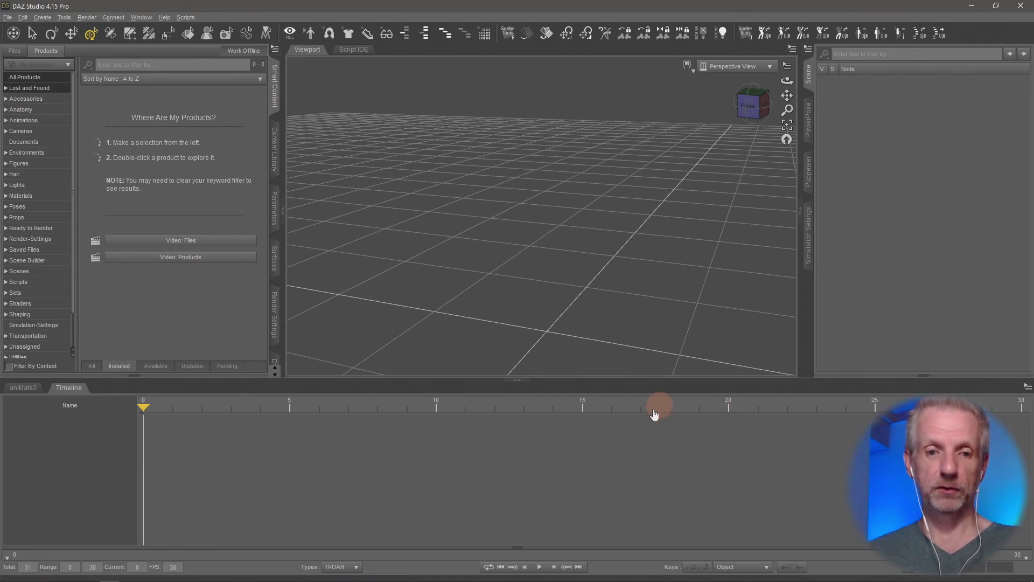
{"action": "left_click_drag", "start_coordinate": [474, 377], "coordinate": [473, 450]}
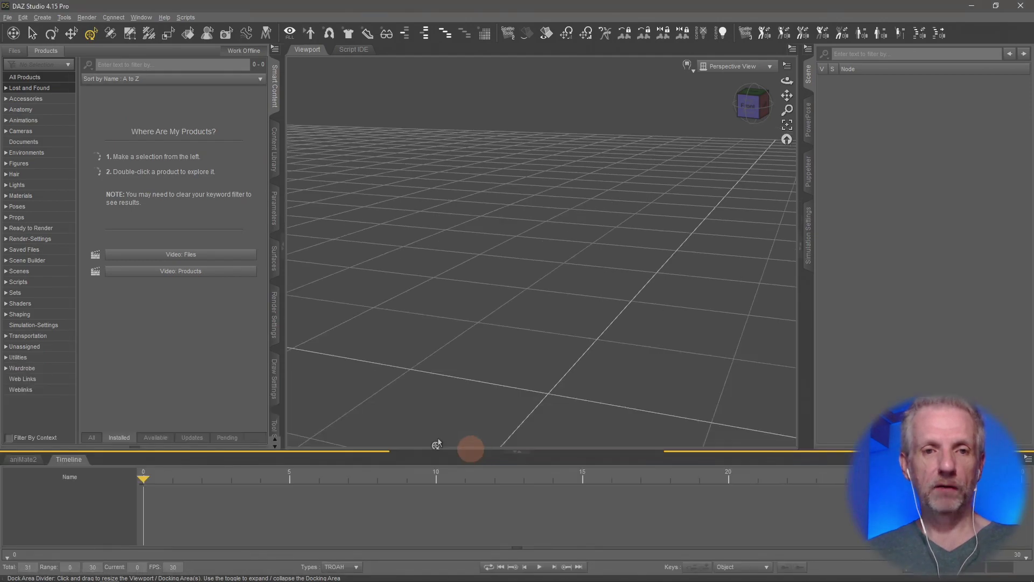
Load Genesis 8 Female Dev Load from Genesis 8 Starter Essentials > Figures in Smart Content
{"action": "left_click", "coordinate": [42, 163]}
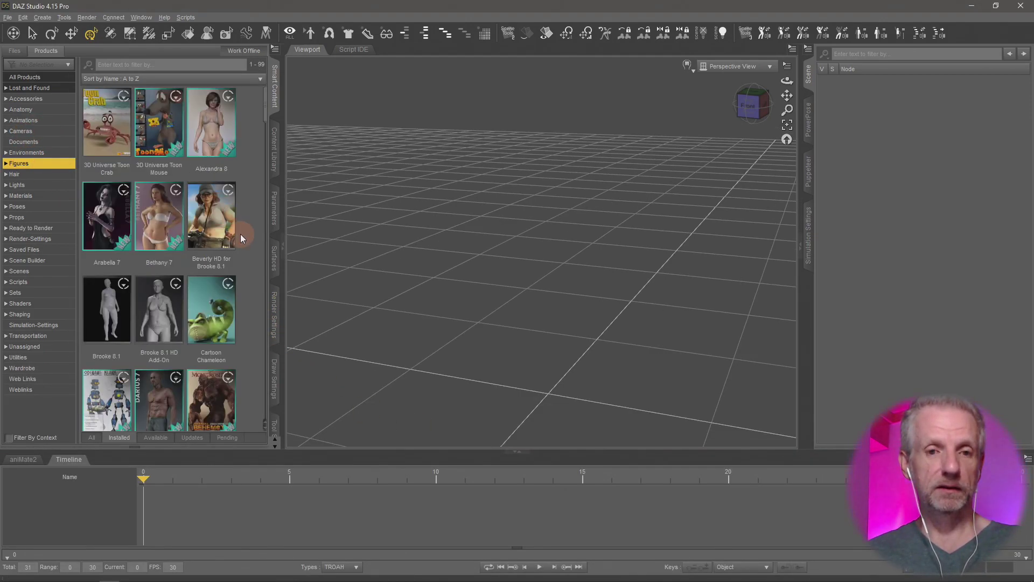
{"action": "scroll", "coordinate": [248, 208], "scroll_direction": "down", "scroll_amount": 12}
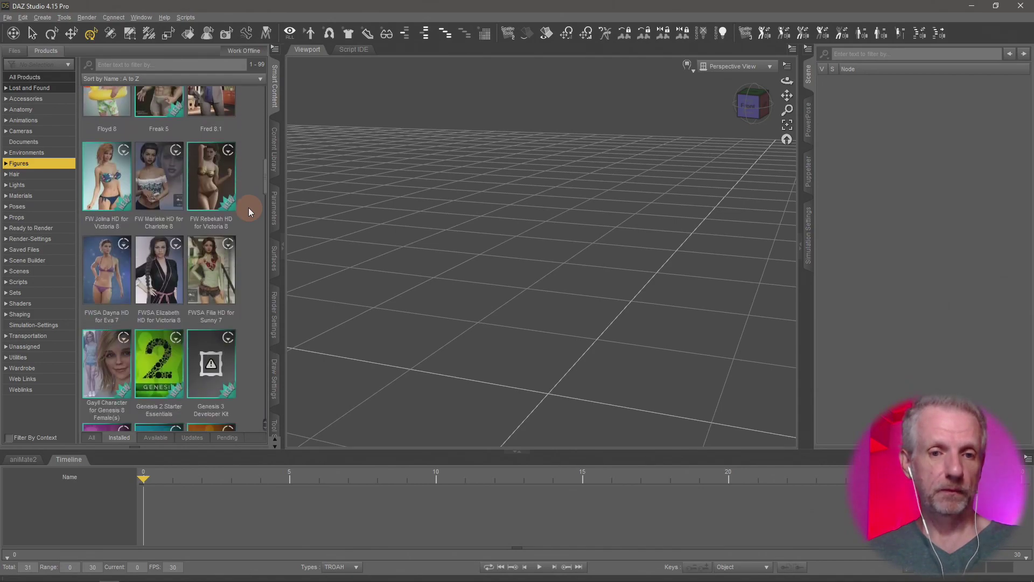
{"action": "left_click", "coordinate": [157, 321]}
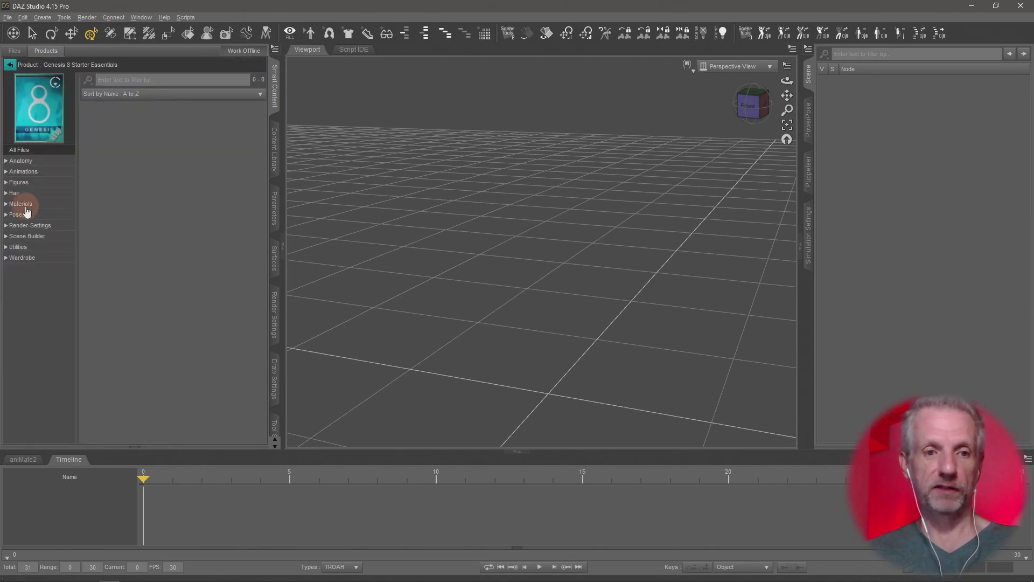
{"action": "left_click", "coordinate": [52, 183]}
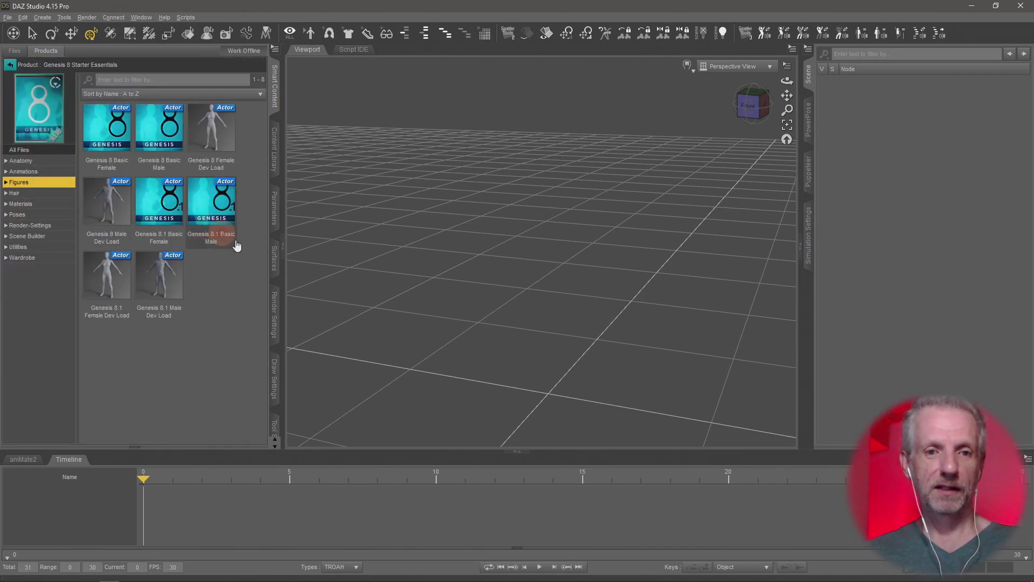
{"action": "double_click", "coordinate": [219, 136]}
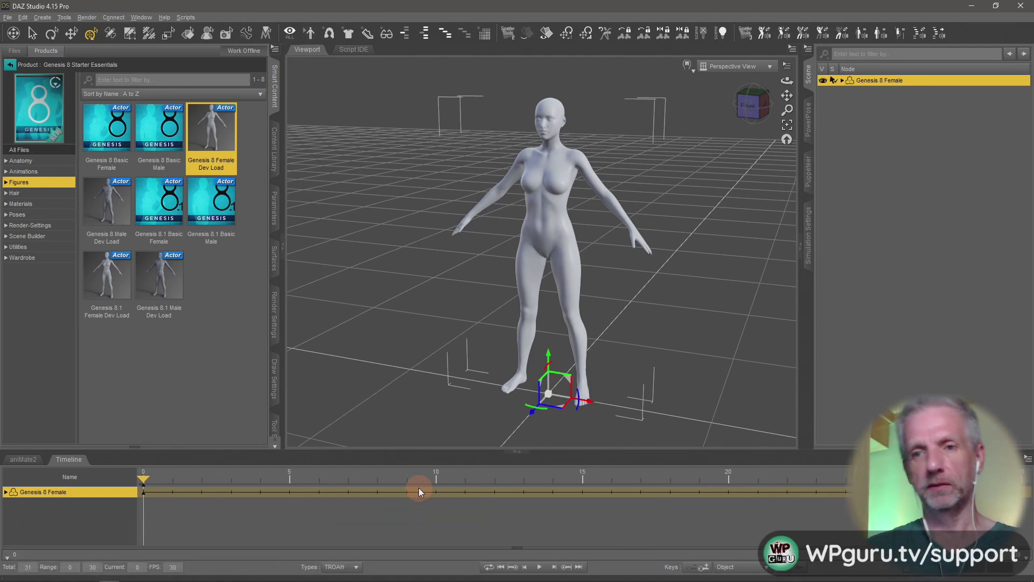
Filter Pose Controls for 'nat' and set 3DU Torso Natural Pose to about 95%
{"action": "left_click", "coordinate": [275, 221]}
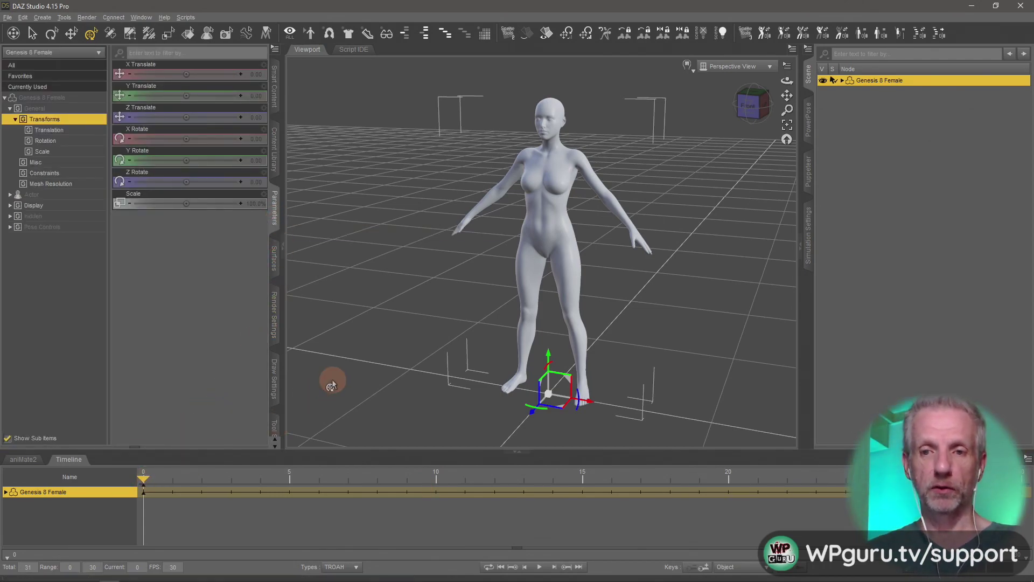
{"action": "left_click", "coordinate": [66, 226]}
{"action": "left_click", "coordinate": [235, 52]}
{"action": "type", "text": "nat"}
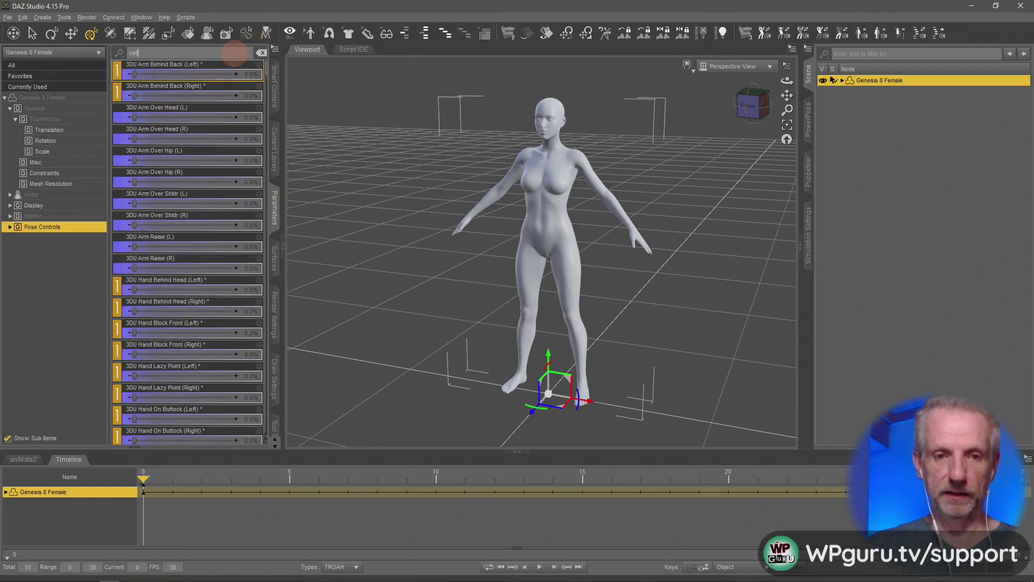
{"action": "left_click", "coordinate": [208, 71]}
{"action": "left_click_drag", "start_coordinate": [208, 72], "coordinate": [252, 77]}
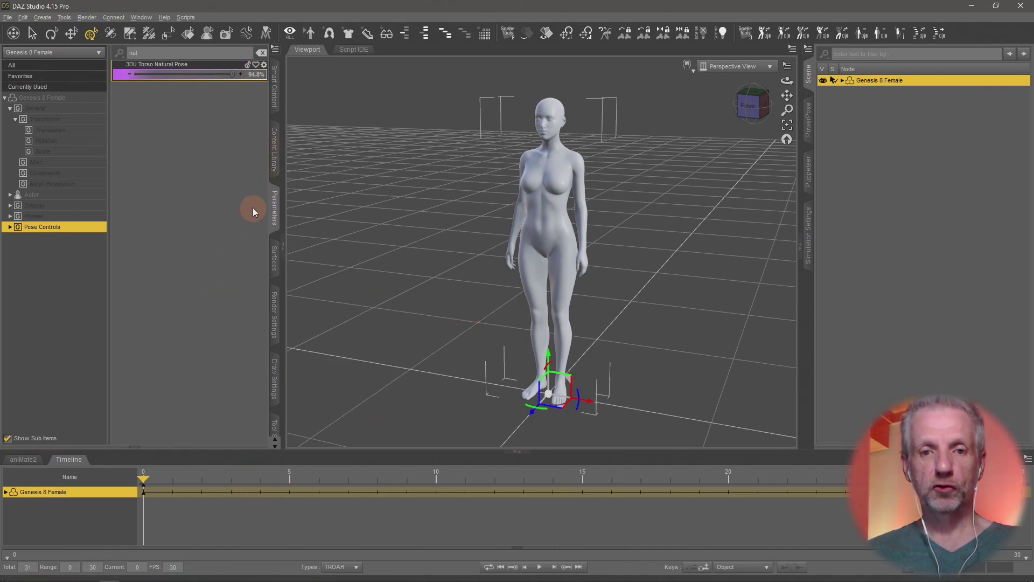
{"action": "left_click", "coordinate": [261, 52]}
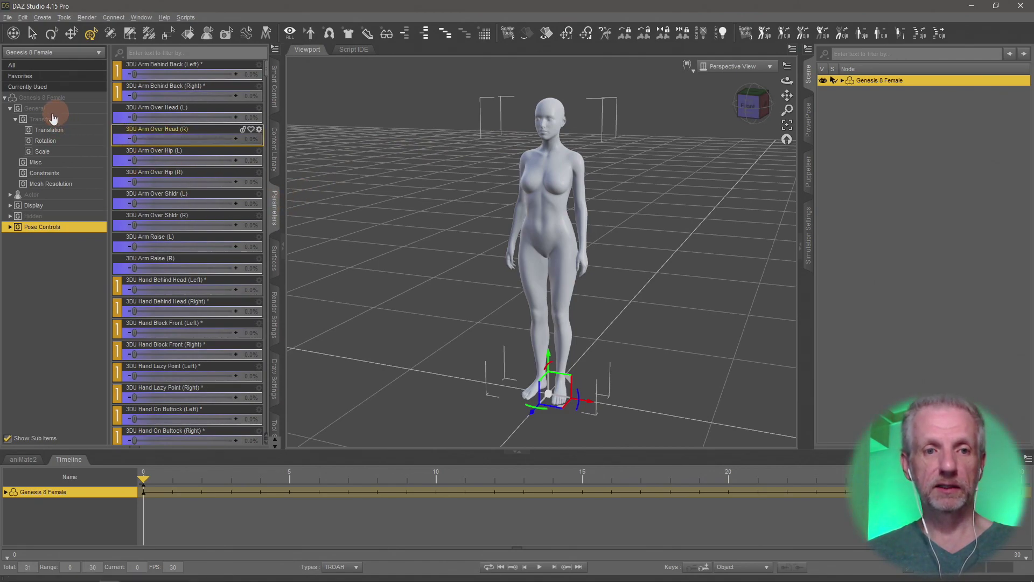
Bring up the figure's rotation parameters and move the playhead to frame 30
{"action": "left_click", "coordinate": [62, 140]}
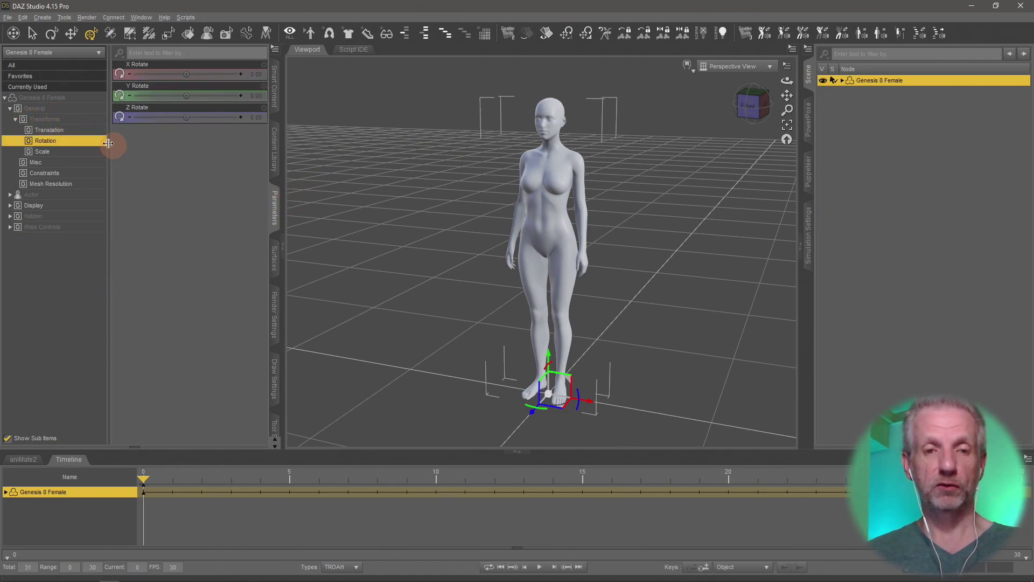
{"action": "left_click", "coordinate": [198, 89]}
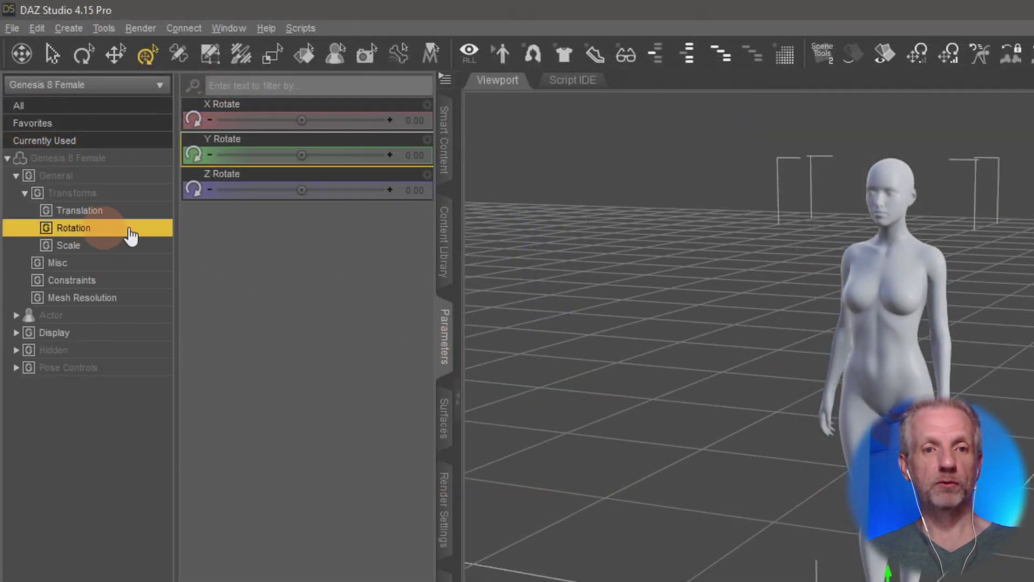
{"action": "left_click", "coordinate": [251, 193]}
{"action": "left_click", "coordinate": [312, 158]}
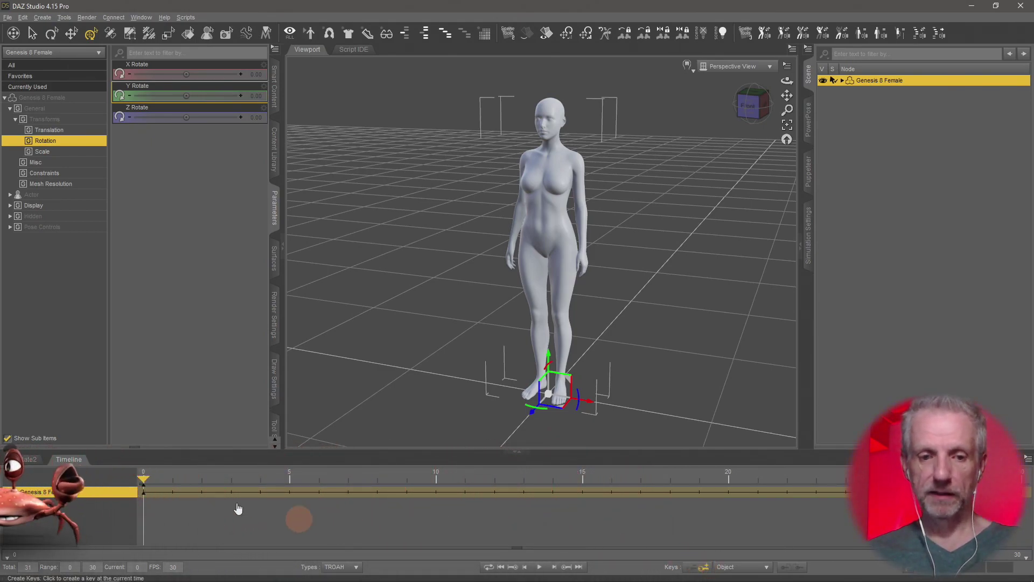
{"action": "left_click_drag", "start_coordinate": [147, 478], "coordinate": [1020, 477]}
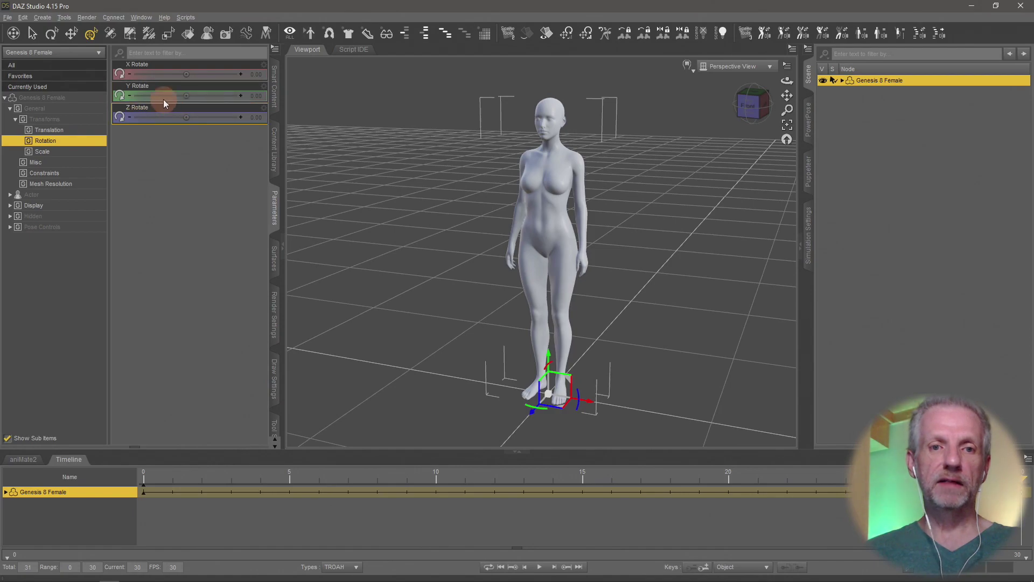
Key Y Rotate to 359° at frame 30, then scrub back to preview the turn
{"action": "left_click", "coordinate": [258, 95]}
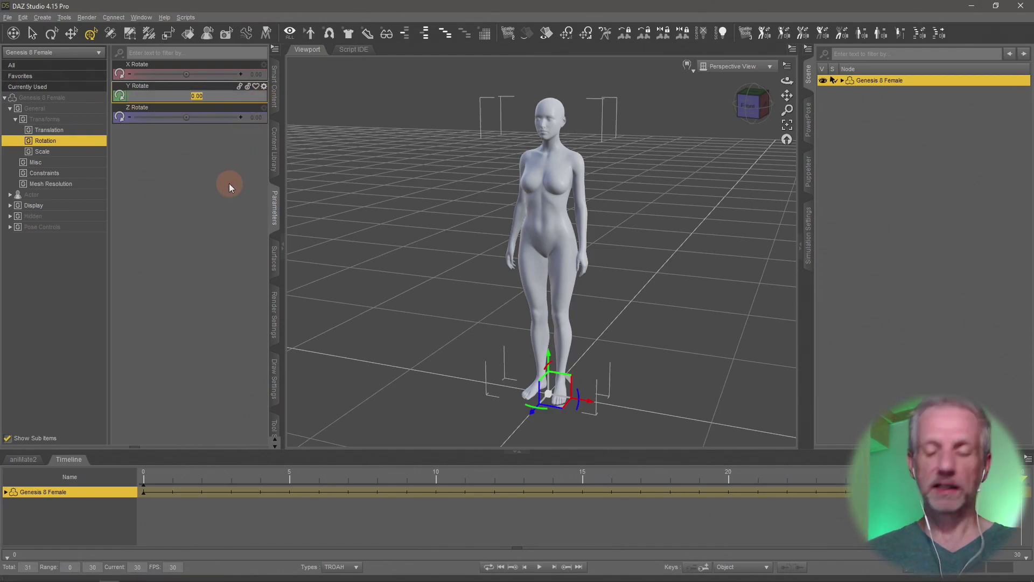
{"action": "type", "text": "360"}
{"action": "key", "text": "Return"}
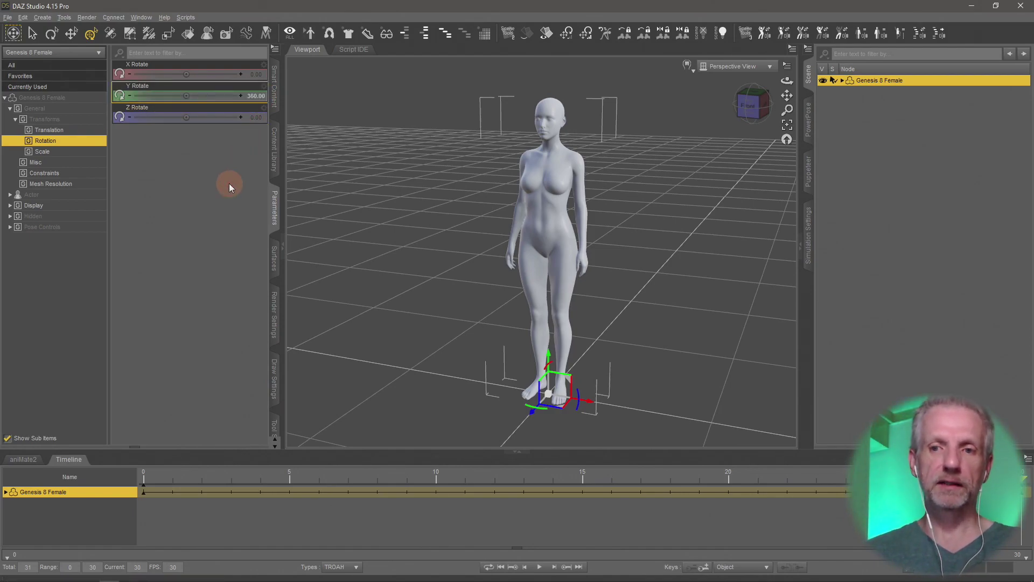
{"action": "left_click", "coordinate": [260, 99]}
{"action": "type", "text": "359"}
{"action": "key", "text": "Return"}
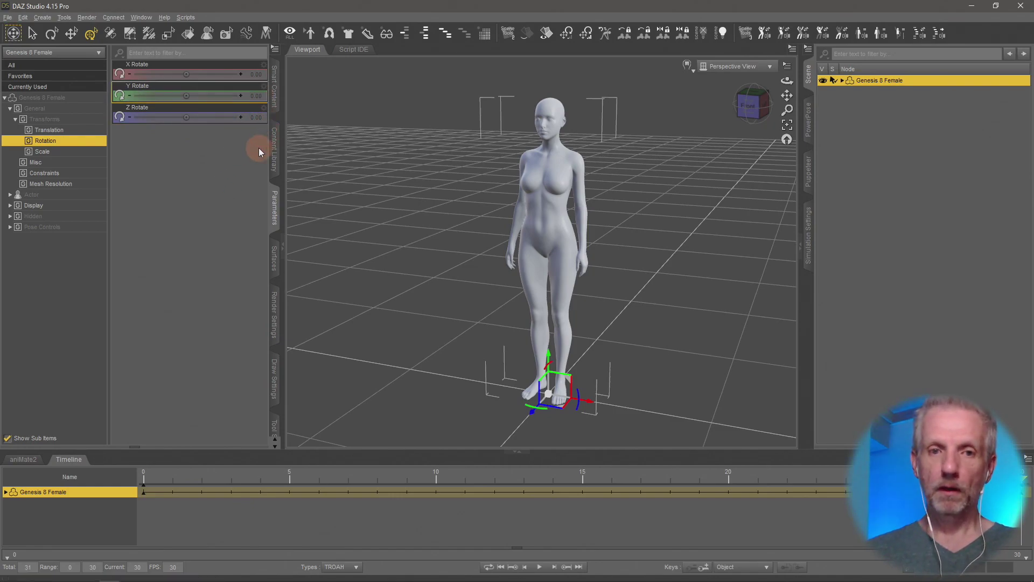
{"action": "left_click", "coordinate": [251, 99]}
{"action": "type", "text": "359"}
{"action": "key", "text": "Return"}
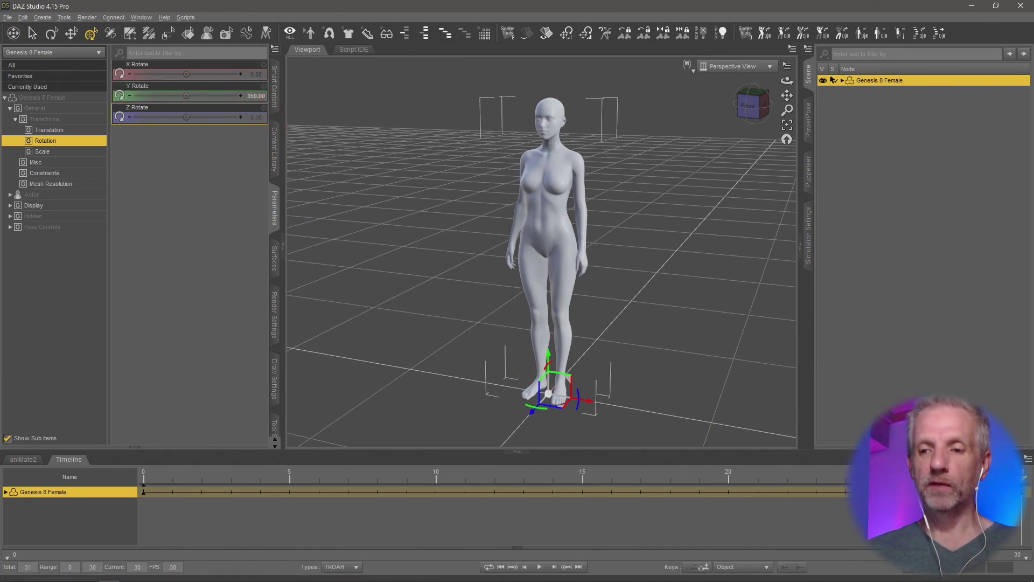
{"action": "left_click_drag", "start_coordinate": [1024, 482], "coordinate": [111, 519]}
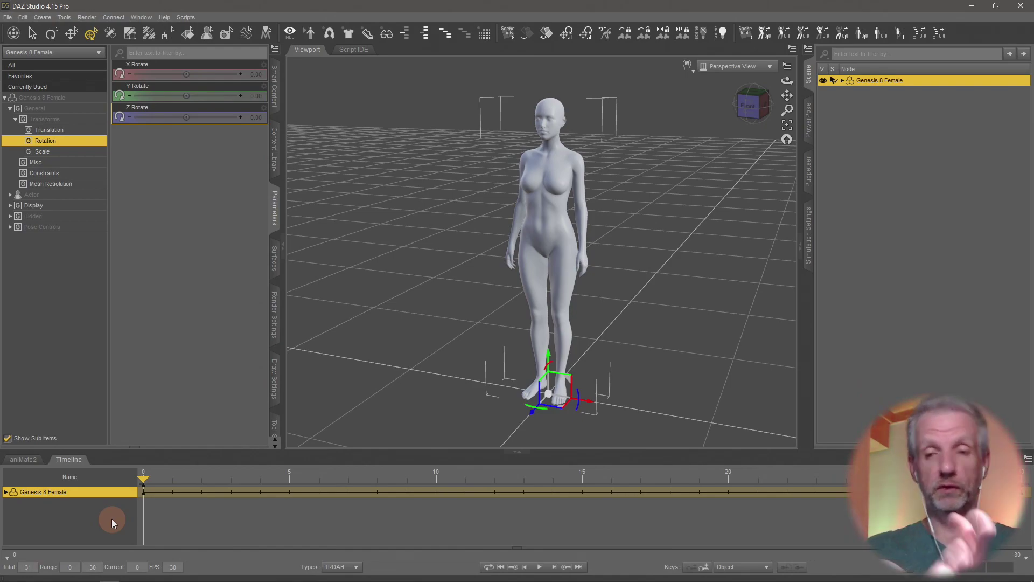
Play the frame 0–30 turn from the first frame
{"action": "mouse_move", "coordinate": [142, 480]}
{"action": "left_mouse_down"}
{"action": "mouse_move", "coordinate": [762, 476]}
{"action": "mouse_move", "coordinate": [135, 476]}
{"action": "left_mouse_up"}
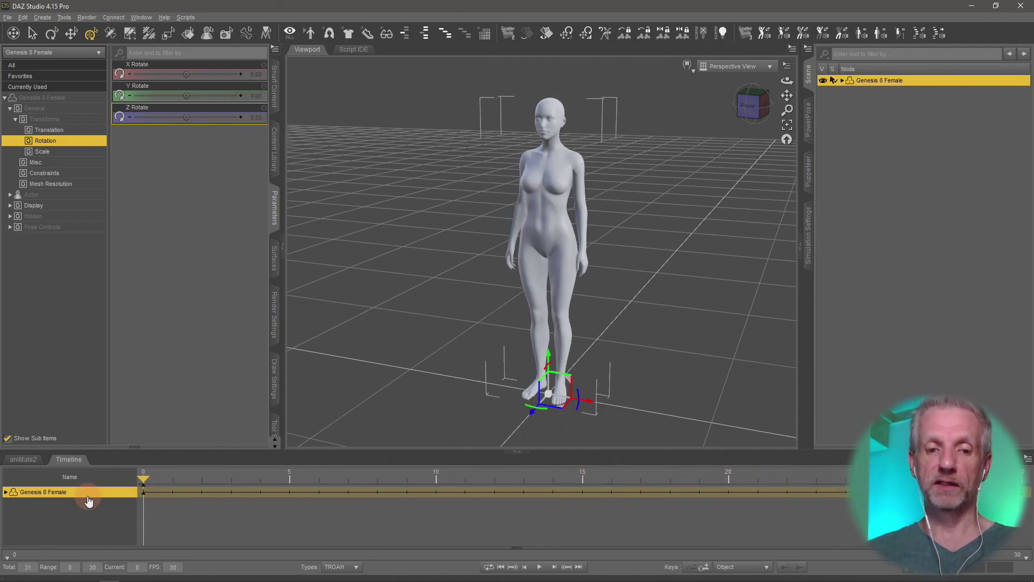
{"action": "left_click", "coordinate": [539, 566]}
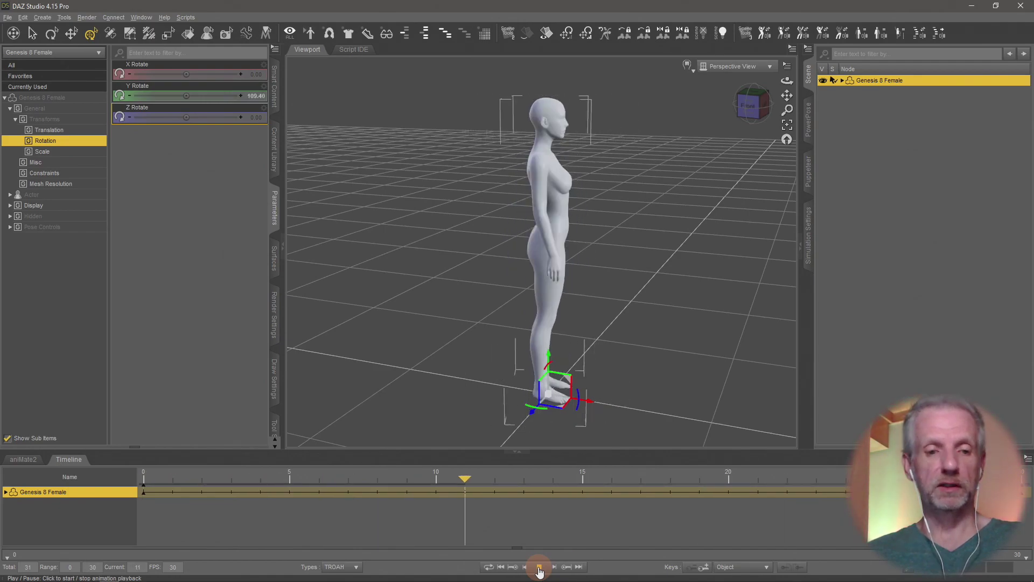
Stop playback at frame 0 and set the timeline's total length to 121 frames
{"action": "left_click", "coordinate": [538, 567]}
{"action": "left_click", "coordinate": [501, 567]}
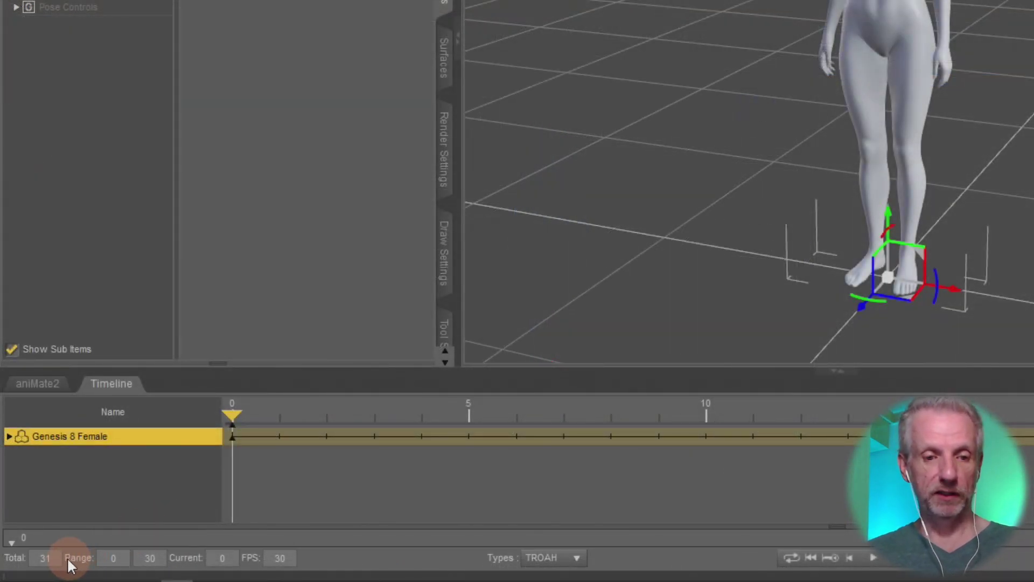
{"action": "left_click", "coordinate": [45, 557]}
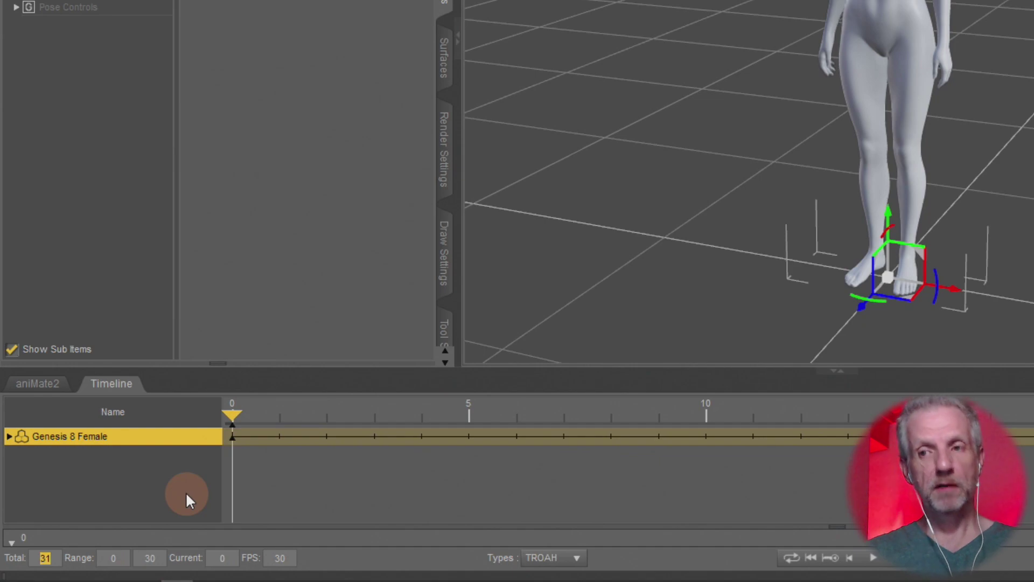
{"action": "type", "text": "121"}
{"action": "key", "text": "Return"}
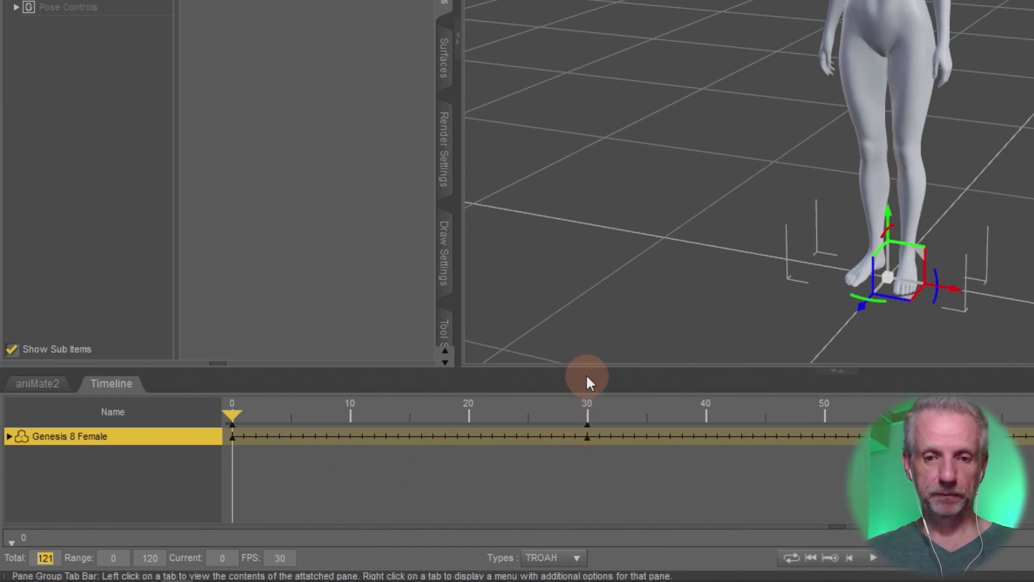
Enlarge the timeline and expand Genesis 8 Female's Properties > General > Transforms > Rotation tracks to select Y Rotate
{"action": "left_click_drag", "start_coordinate": [589, 372], "coordinate": [590, 281]}
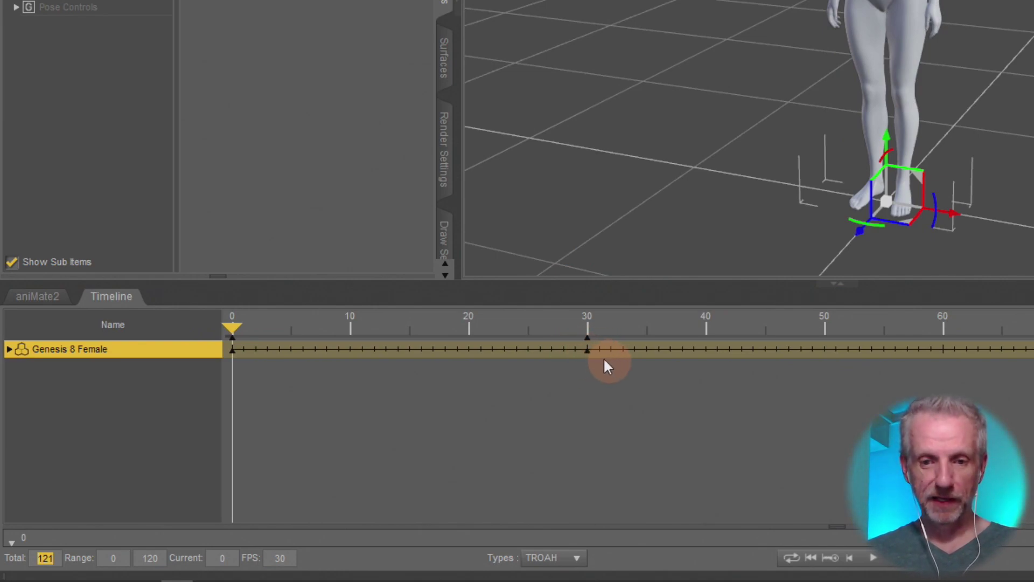
{"action": "left_click", "coordinate": [9, 349]}
{"action": "left_click", "coordinate": [18, 367]}
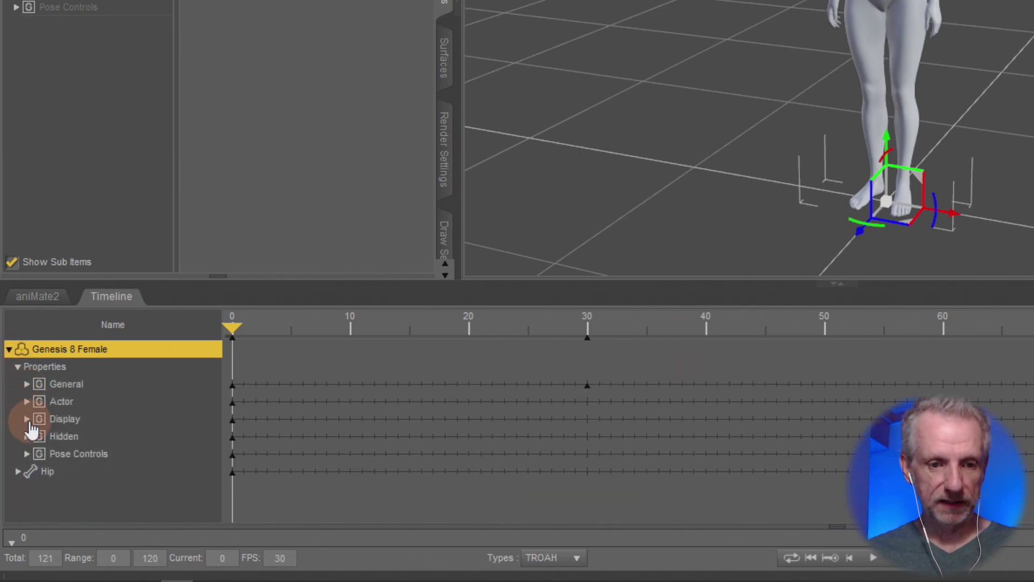
{"action": "left_click", "coordinate": [26, 384]}
{"action": "left_click", "coordinate": [35, 403]}
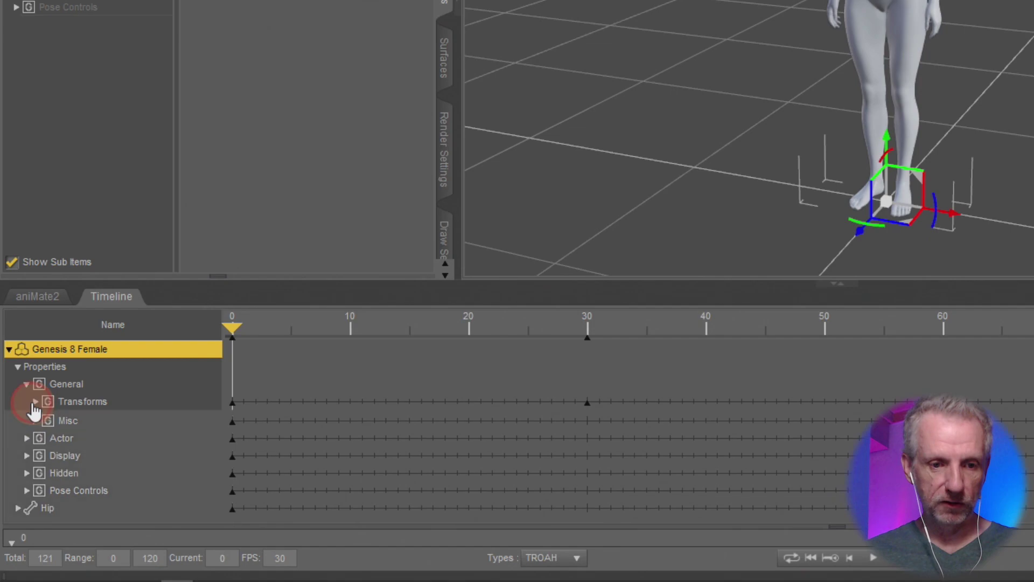
{"action": "left_click", "coordinate": [44, 437]}
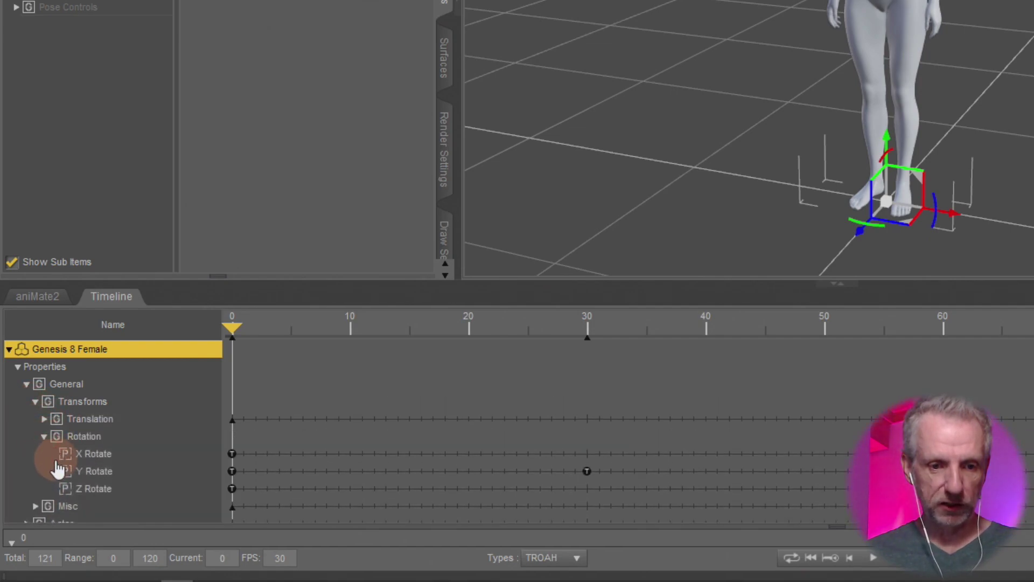
{"action": "left_click", "coordinate": [102, 472]}
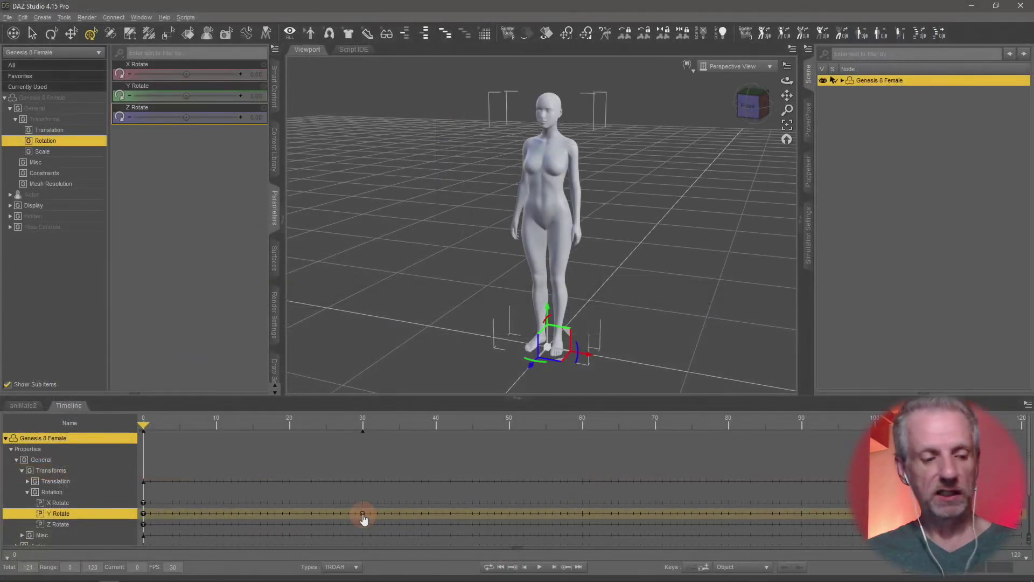
Move the Y Rotate key from frame 30 to frame 120 and play the animation
{"action": "left_click_drag", "start_coordinate": [364, 518], "coordinate": [1004, 513]}
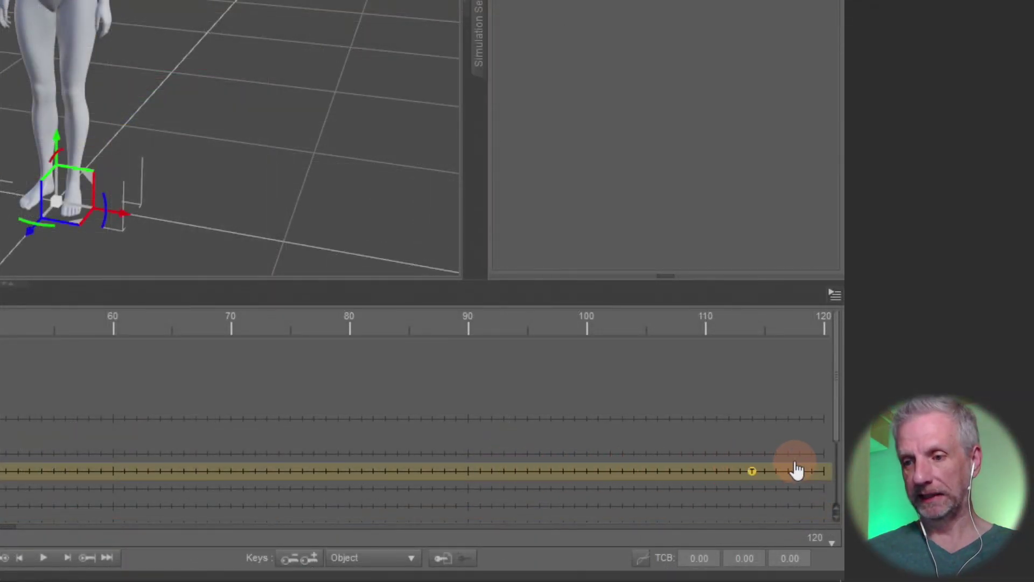
{"action": "left_click_drag", "start_coordinate": [797, 470], "coordinate": [825, 482]}
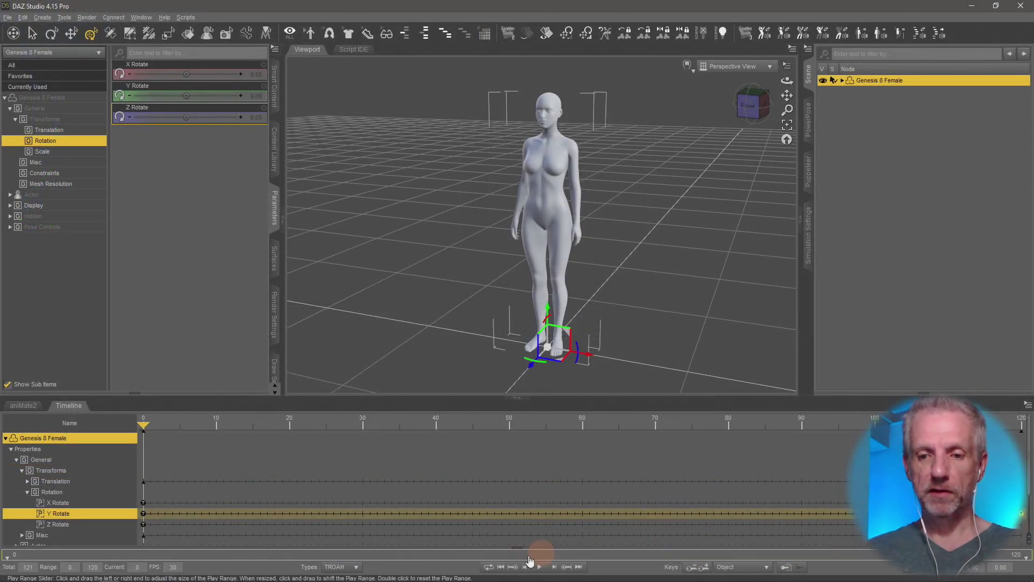
{"action": "left_click", "coordinate": [536, 568]}
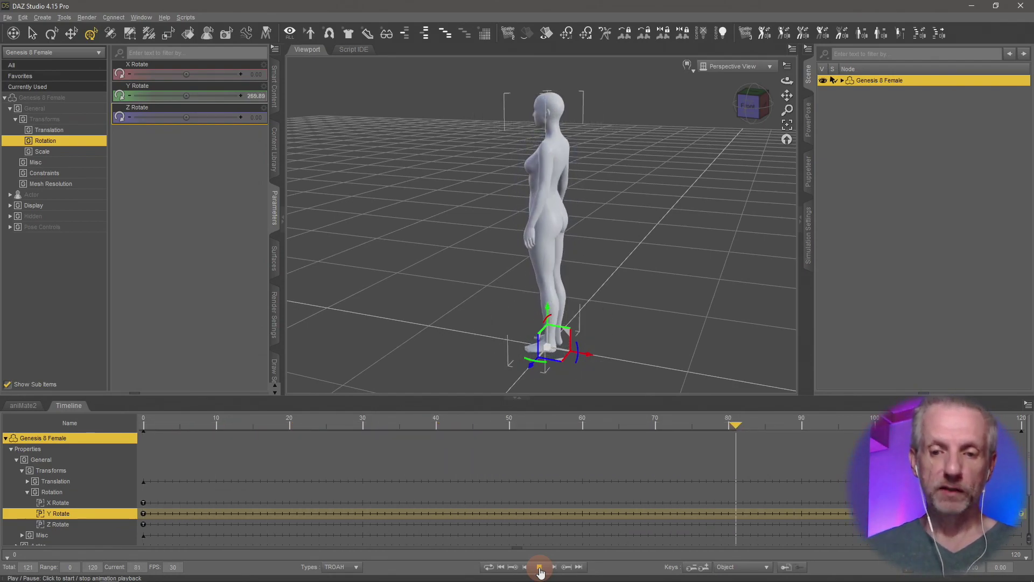
Stop playback, go back to frame 0 and select the first Y Rotate keyframe
{"action": "left_click", "coordinate": [540, 569]}
{"action": "left_click", "coordinate": [501, 567]}
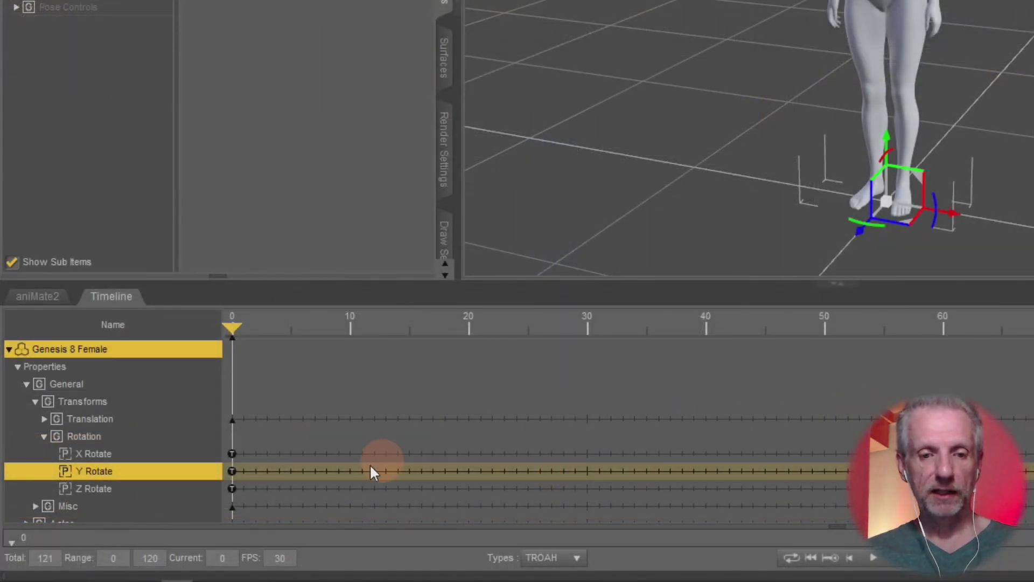
{"action": "left_click", "coordinate": [232, 472]}
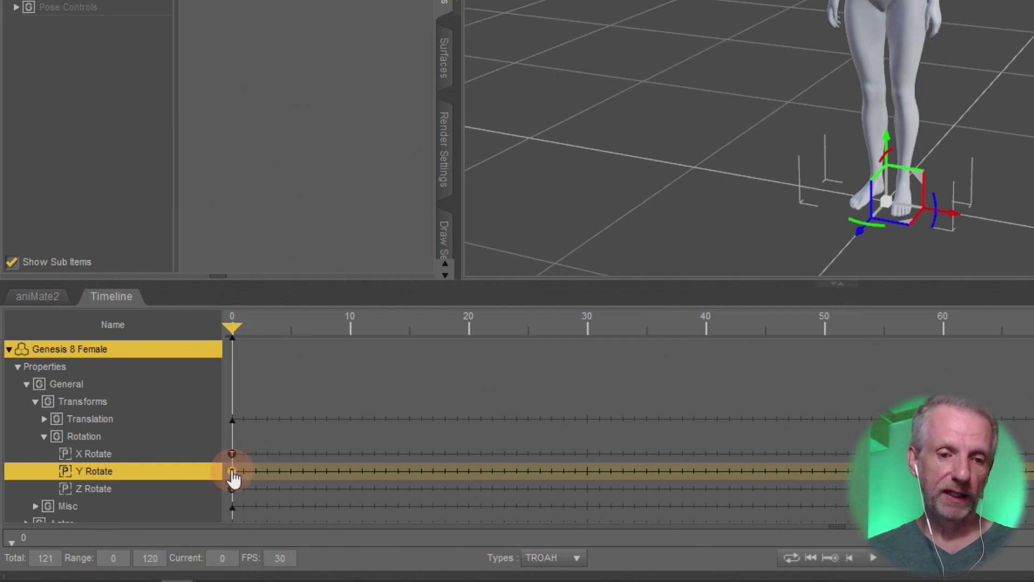
Set the Y Rotate keyframe's interpolation to Linear
{"action": "right_click", "coordinate": [233, 472]}
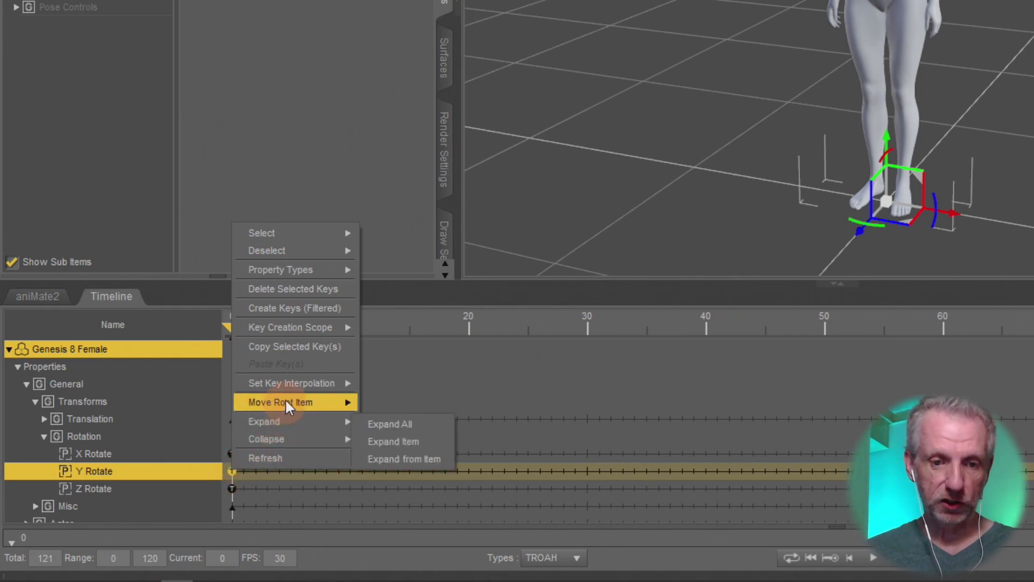
{"action": "left_click", "coordinate": [305, 381]}
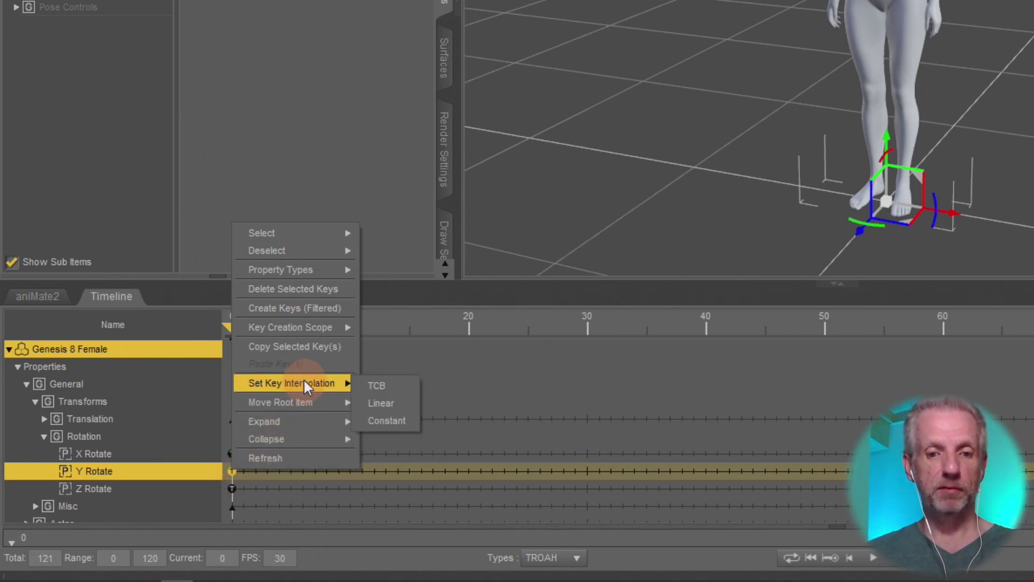
{"action": "left_click", "coordinate": [407, 404]}
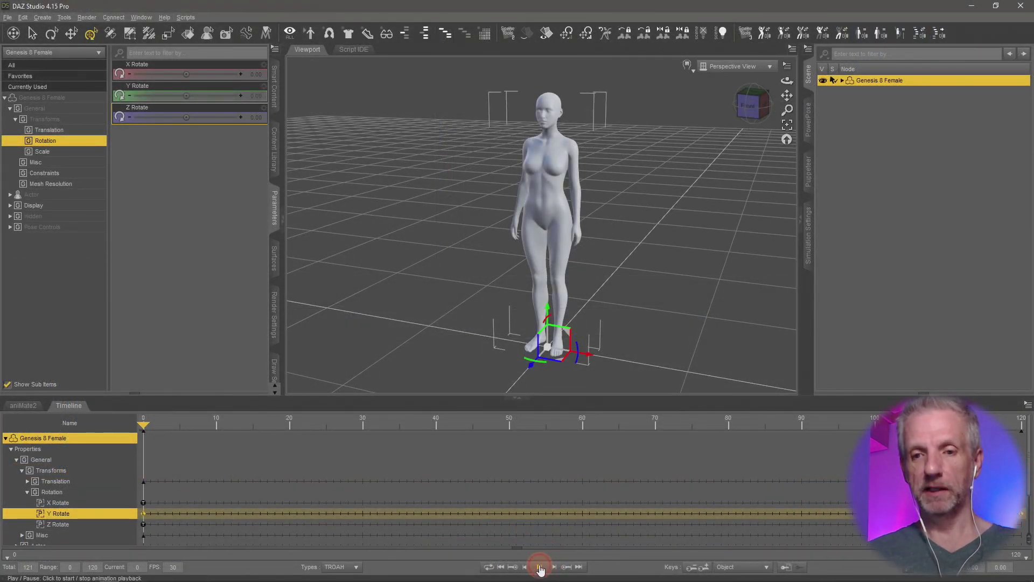
Play back the 120-frame animation to confirm the figure spins at a steady linear rate around Y
{"action": "left_click", "coordinate": [540, 567]}
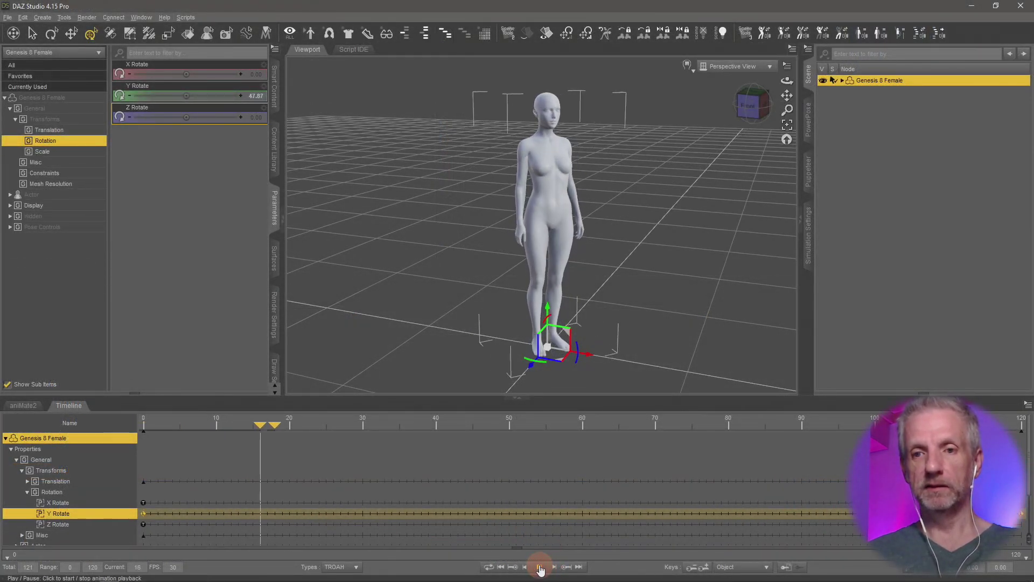